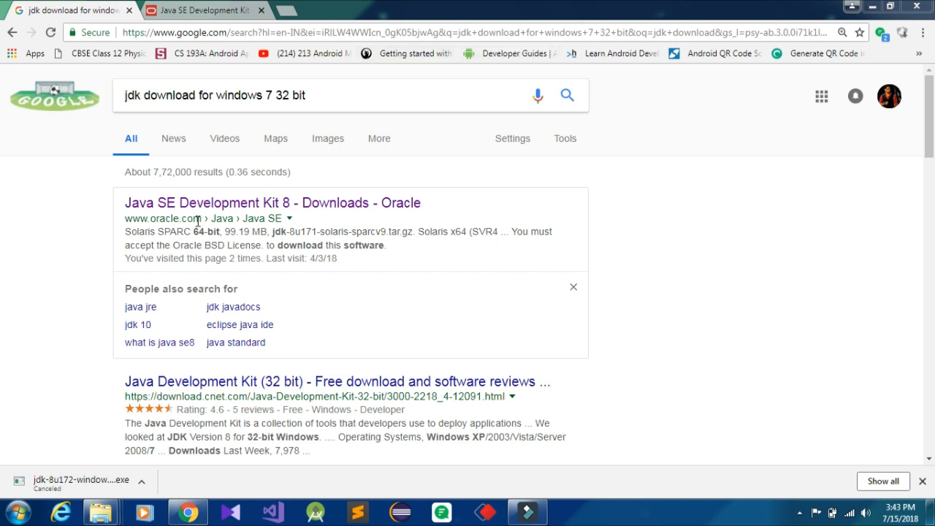
- On Oracle's download page, accept the Java SE Development Kit 8u171 license and start downloading the Windows x86 installer, jdk-8u171-windows-i586.exe
click(229, 7)
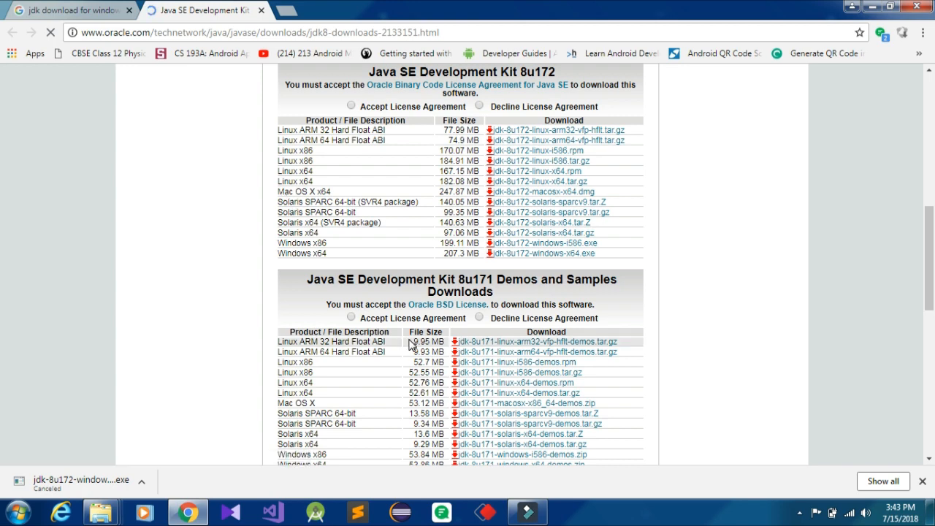
scroll(409, 345, up, 4)
scroll(409, 345, up, 3)
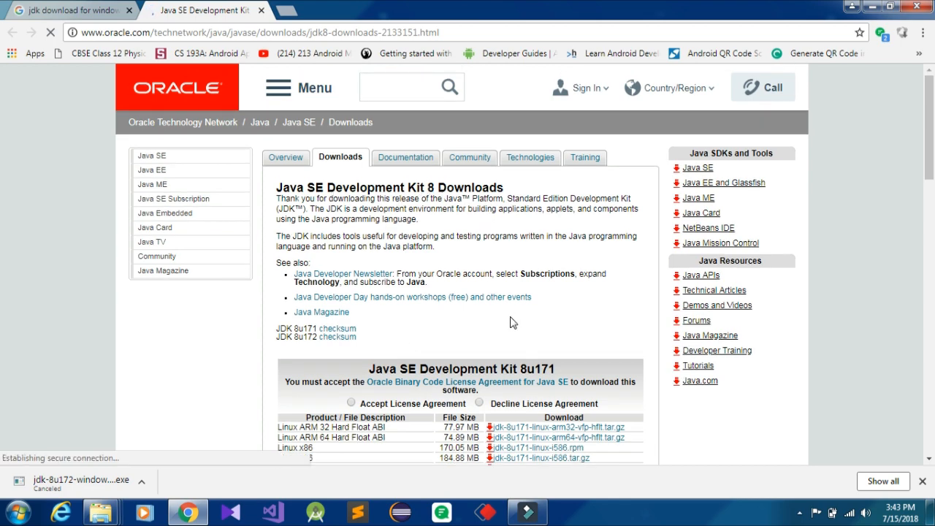
scroll(512, 322, down, 2)
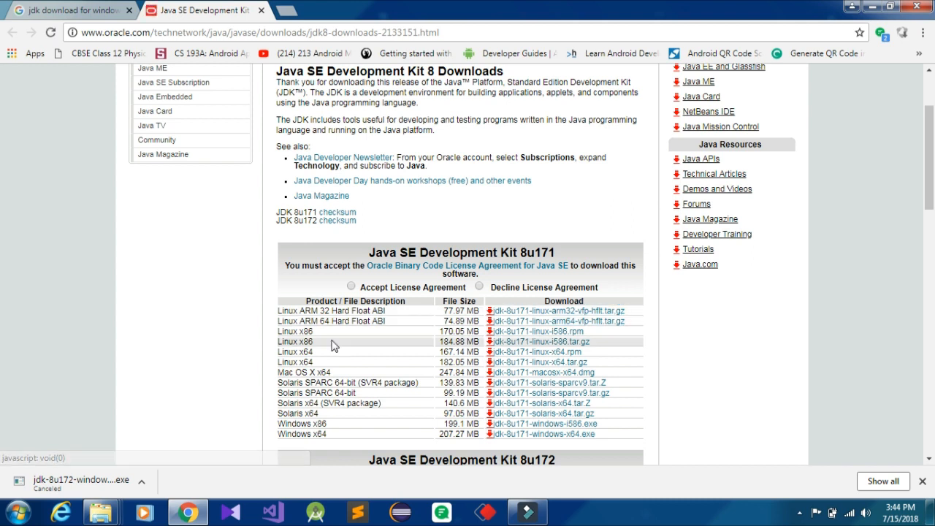
click(351, 287)
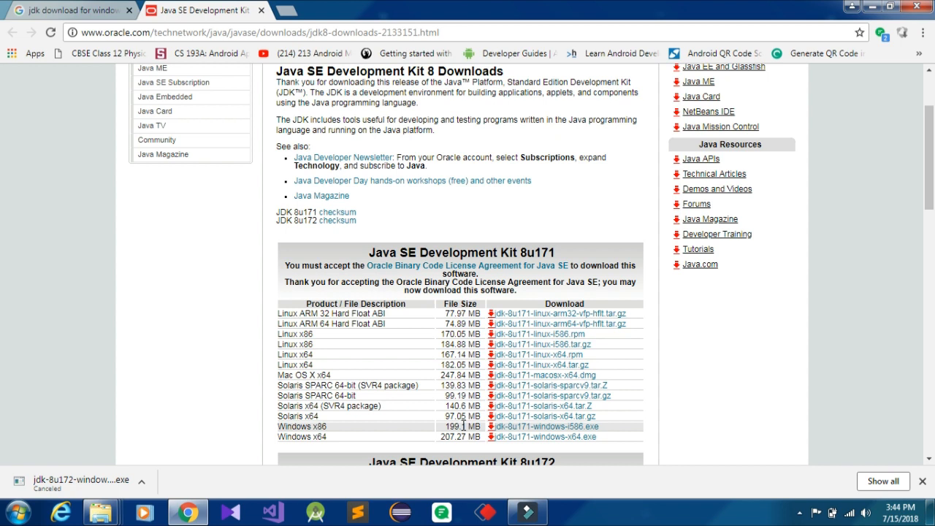
click(542, 431)
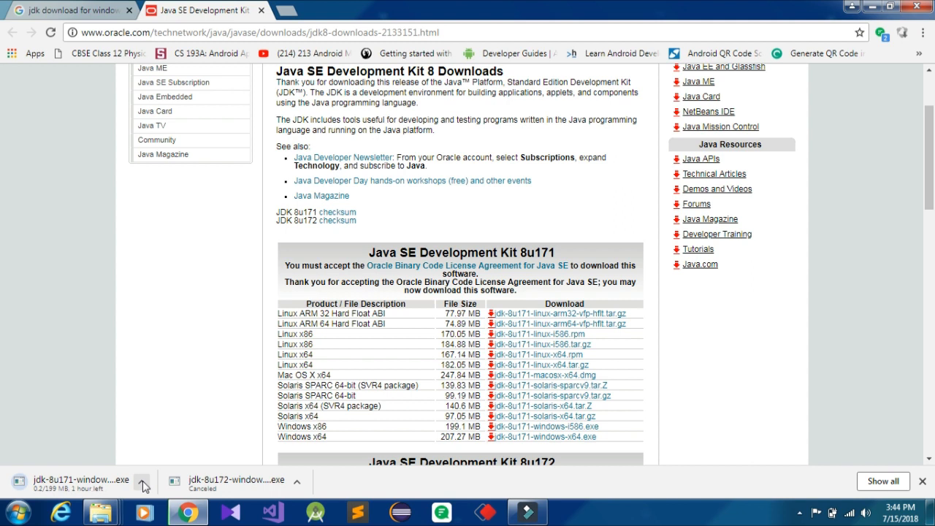
- Cancel the running download of the JDK 8u171 installer
click(142, 482)
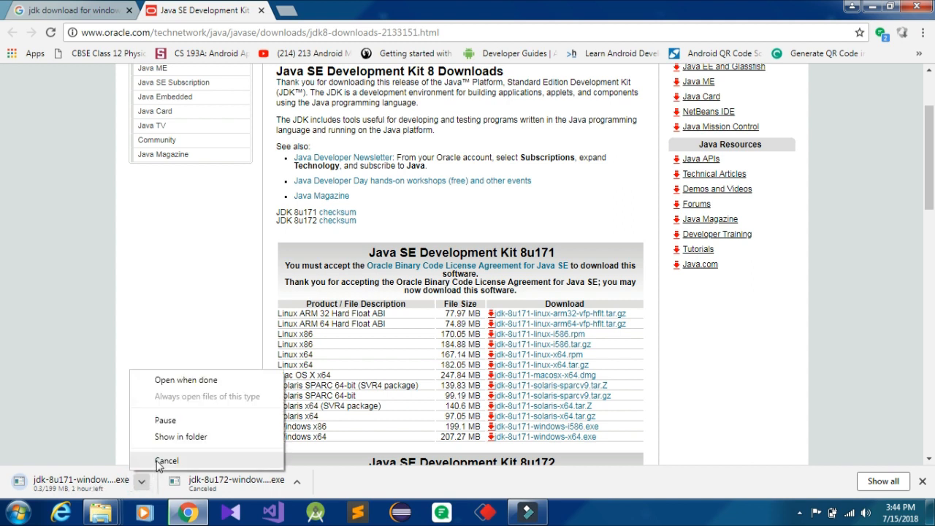
click(154, 461)
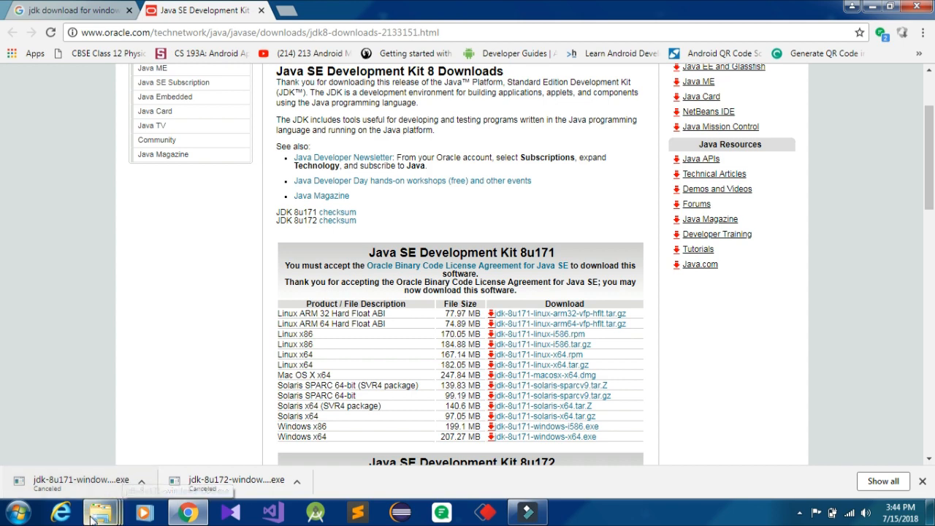
- Run jdk-8u161-windows-i586.exe from the Downloads search results in Windows Explorer and install the JDK with the default features and folder
mouse_move(92, 518)
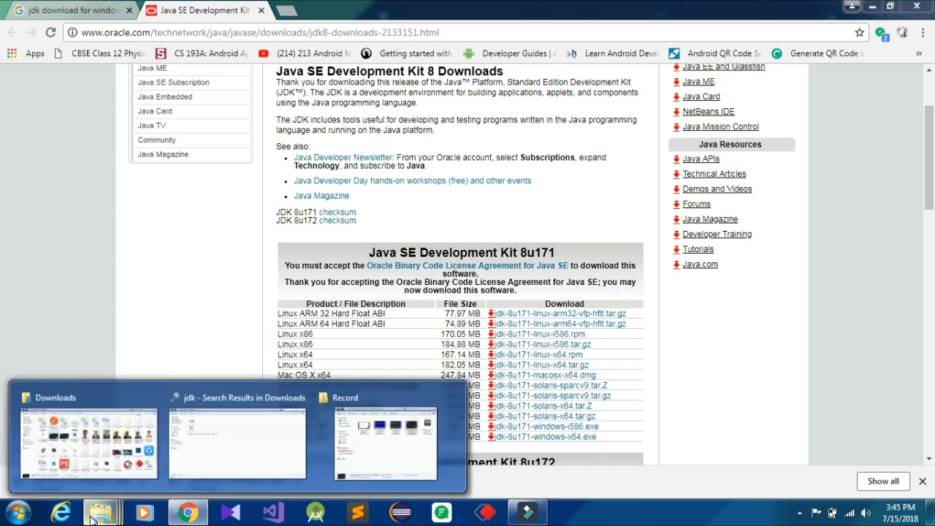
click(217, 462)
click(162, 113)
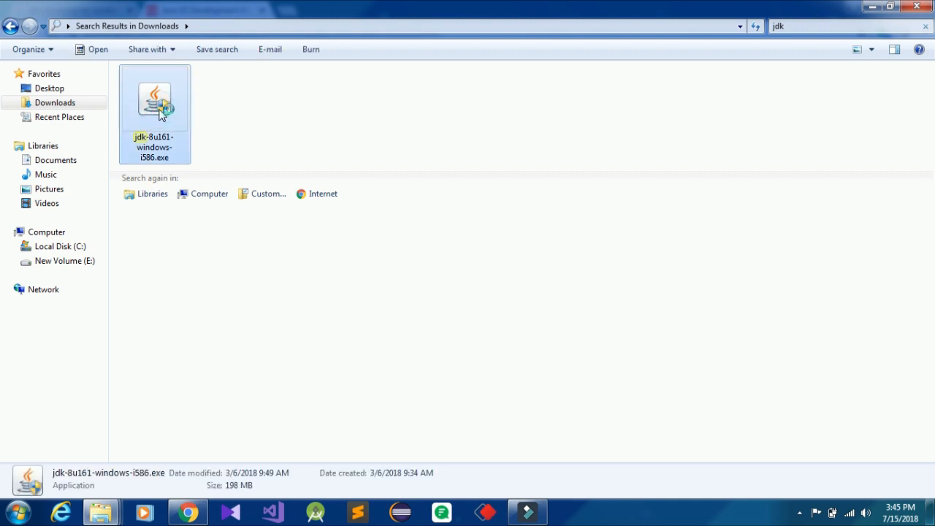
double_click(161, 113)
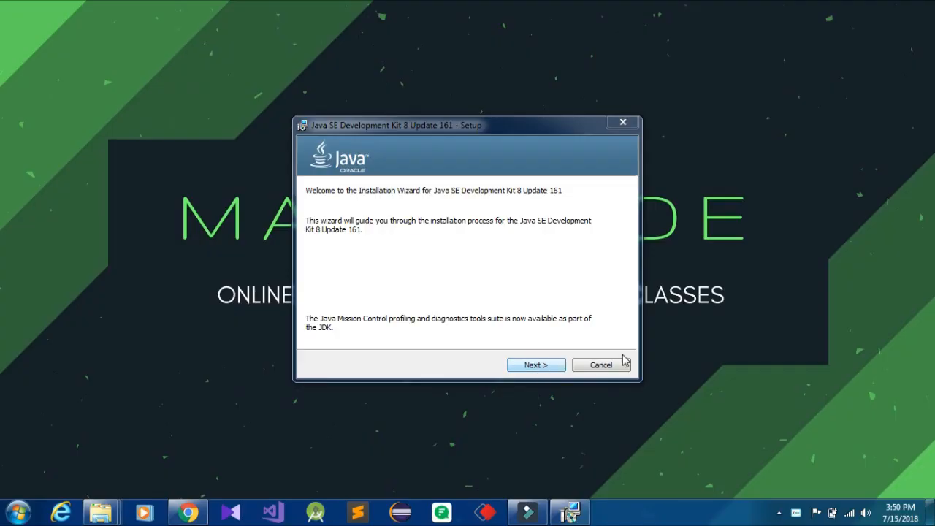
click(548, 364)
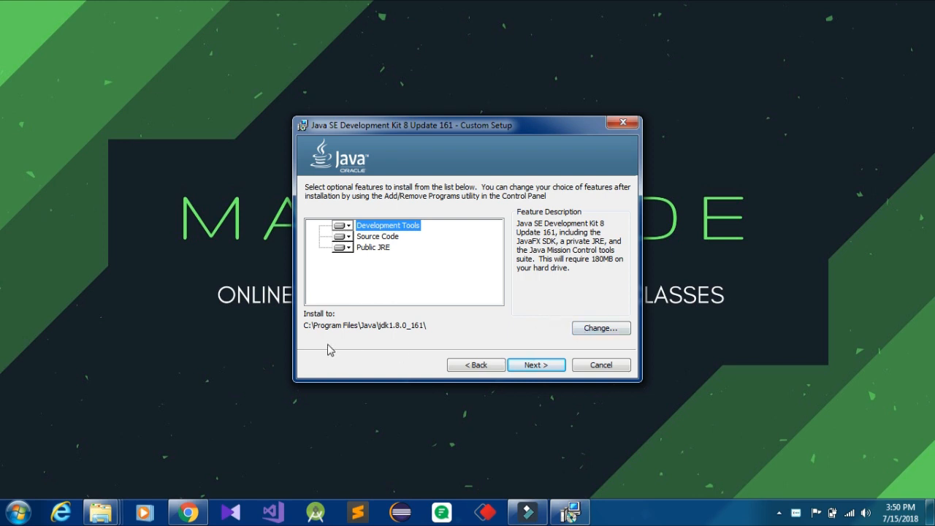
click(533, 366)
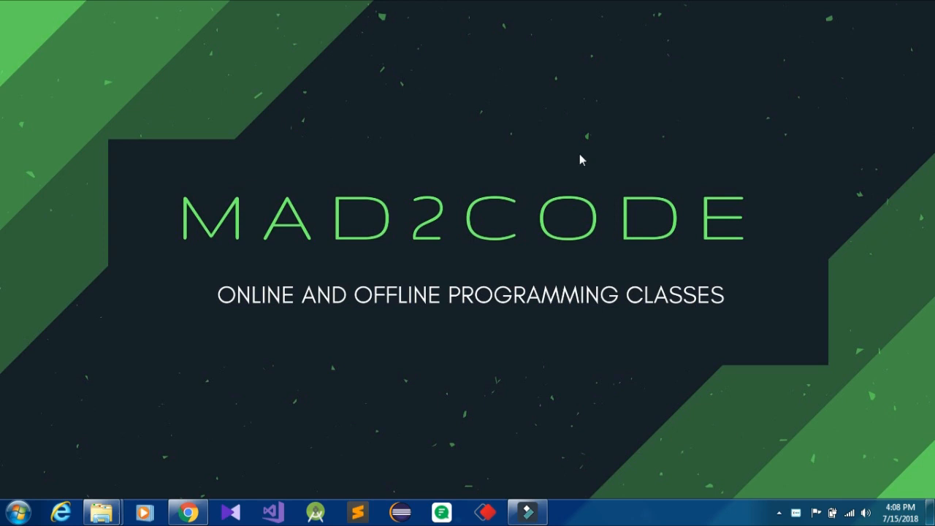
- Open the computer's advanced system properties and display its environment variables
click(15, 516)
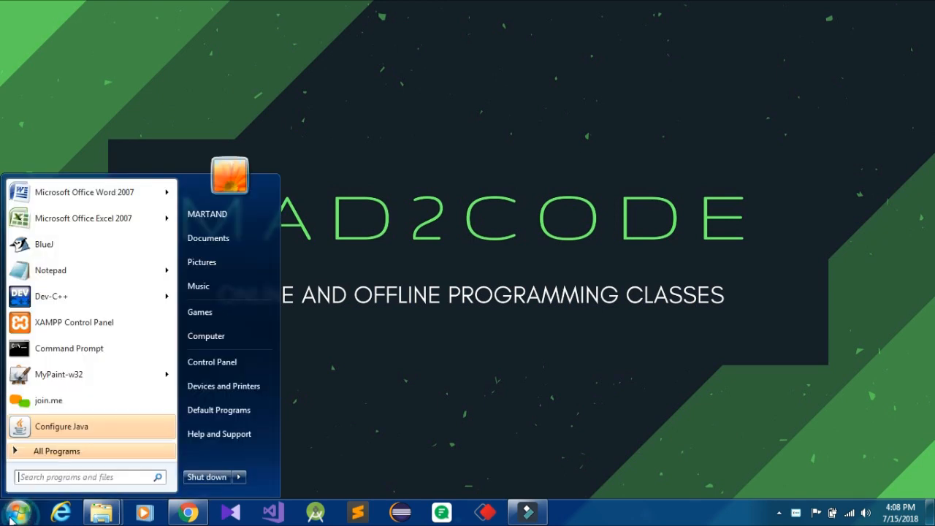
right_click(233, 340)
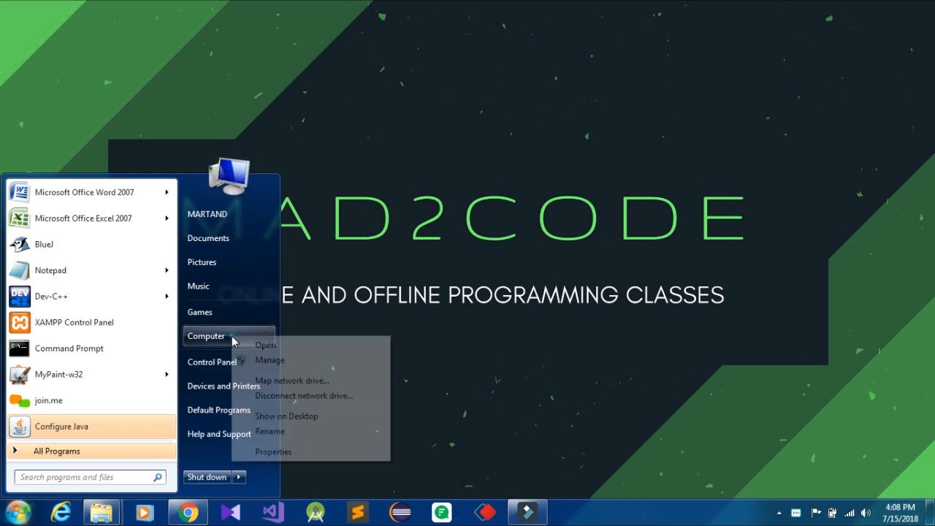
click(291, 453)
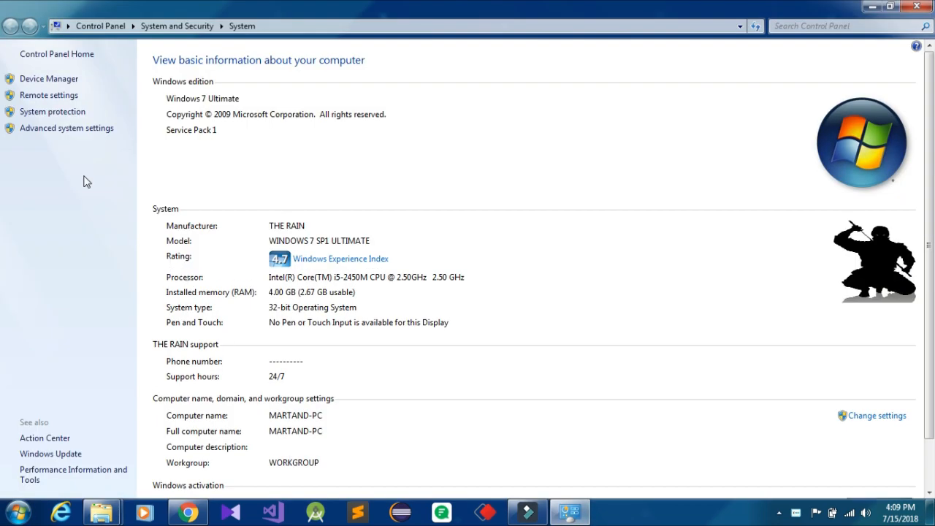
click(67, 130)
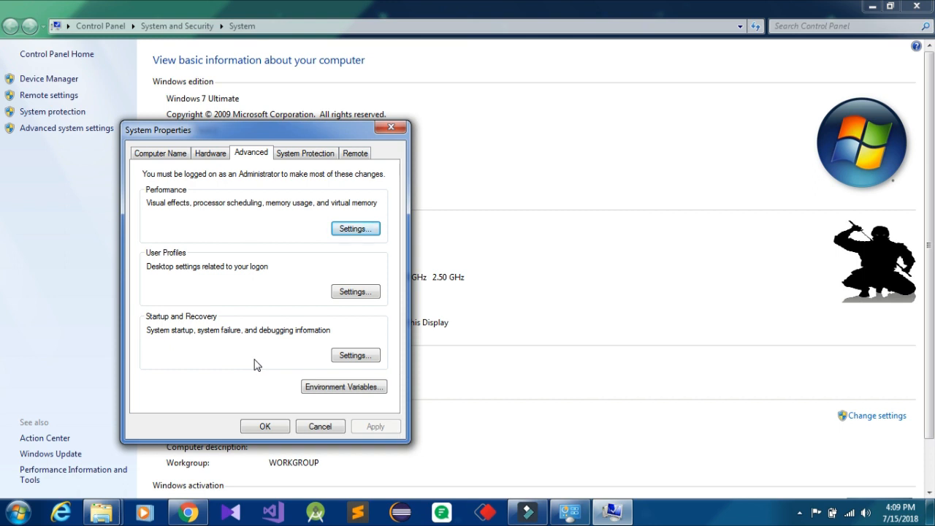
click(316, 388)
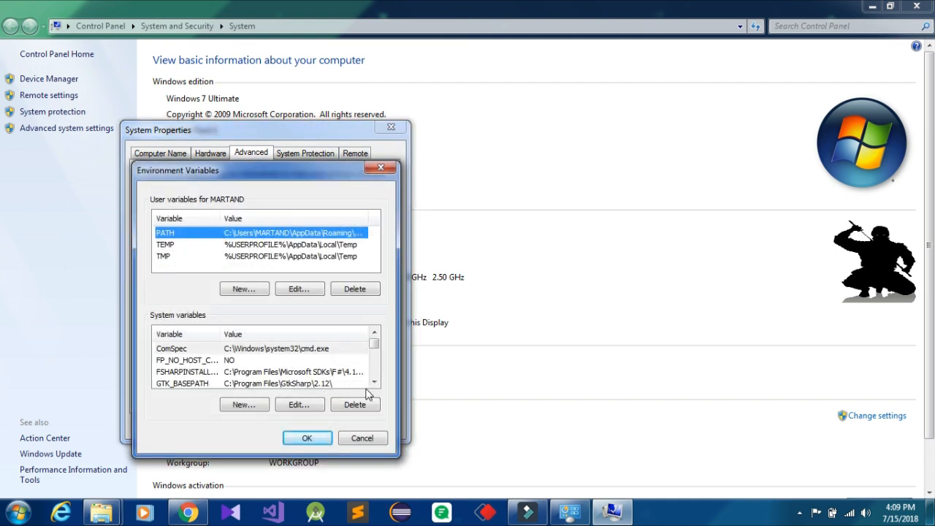
- Edit the system variable Path and append a semicolon to the end of its value
click(374, 385)
click(374, 384)
click(374, 384)
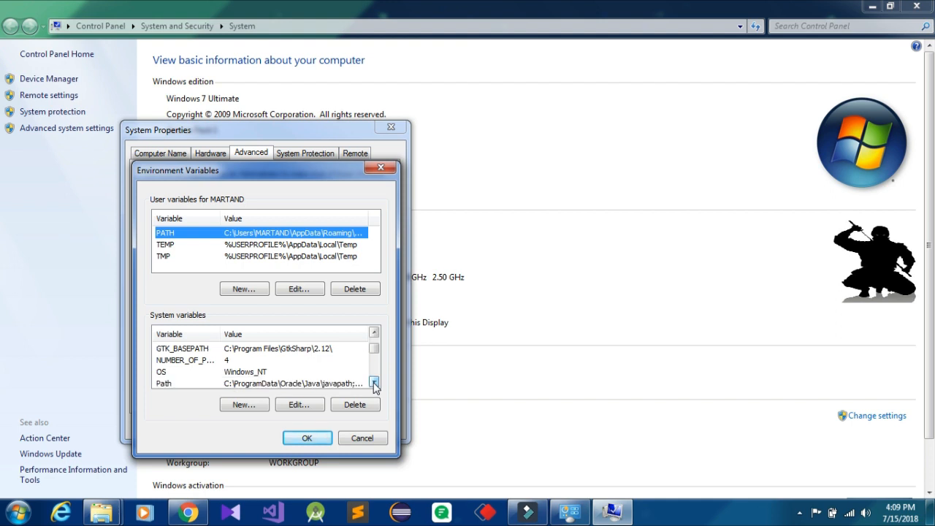
click(374, 384)
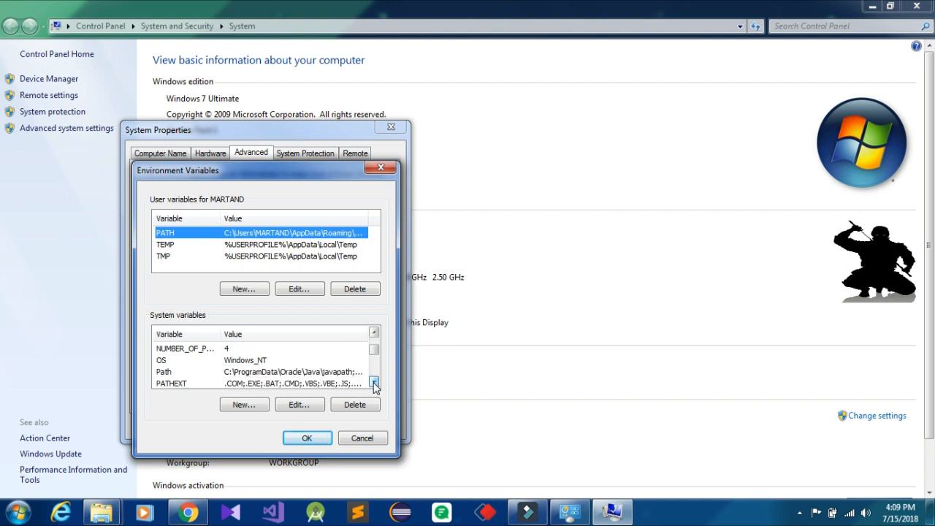
click(168, 373)
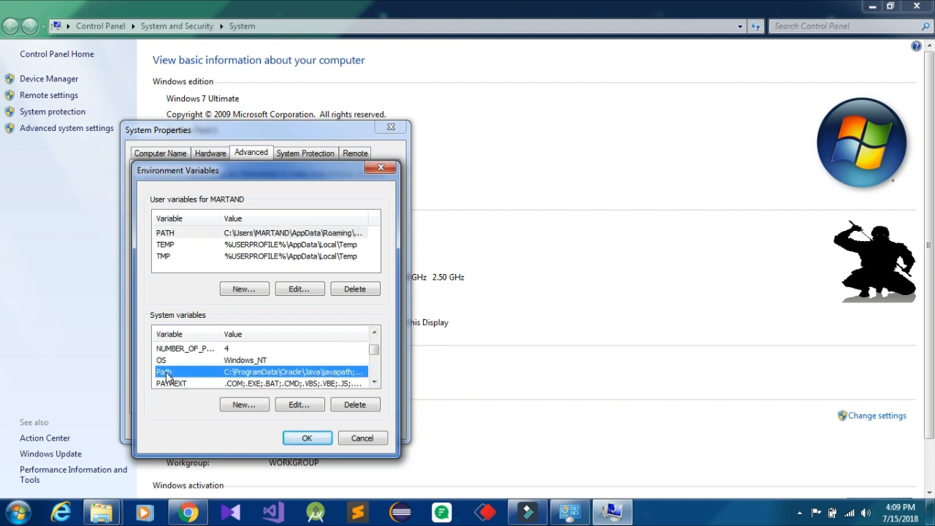
click(296, 406)
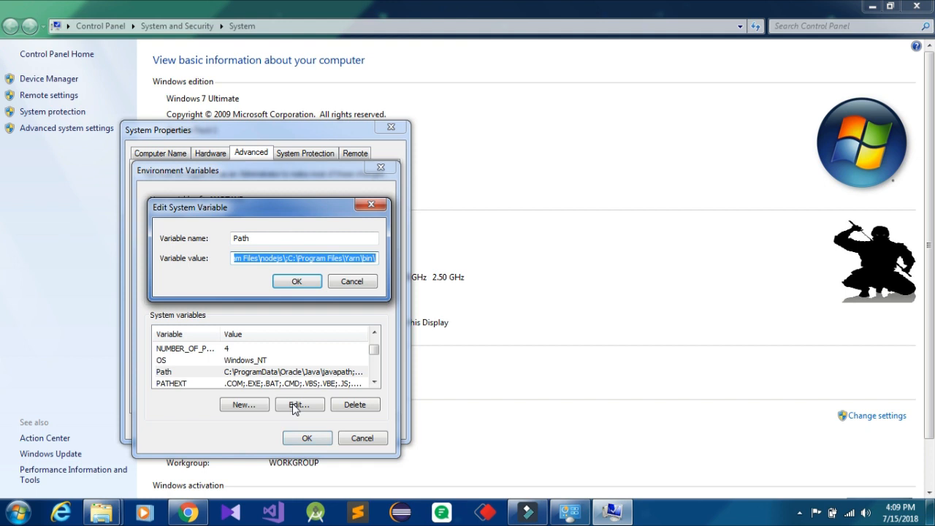
click(355, 258)
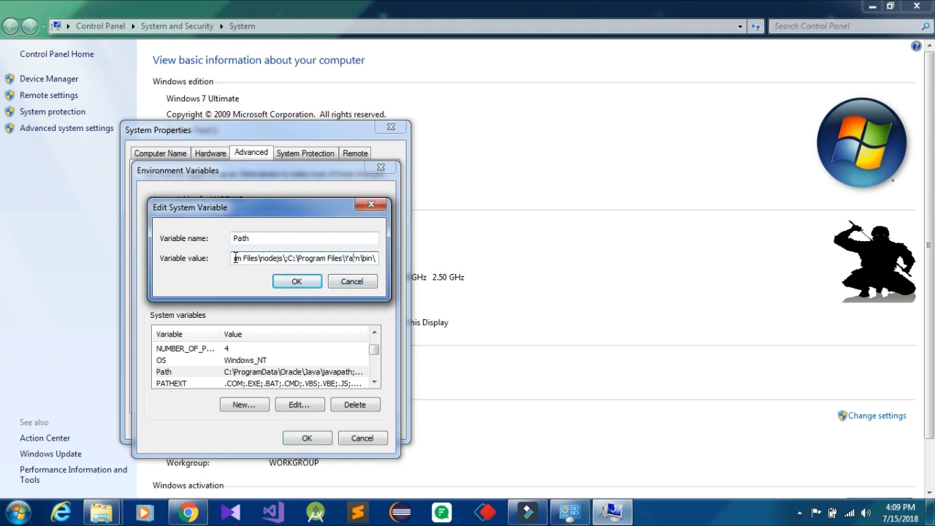
double_click(299, 259)
click(369, 259)
text(;)
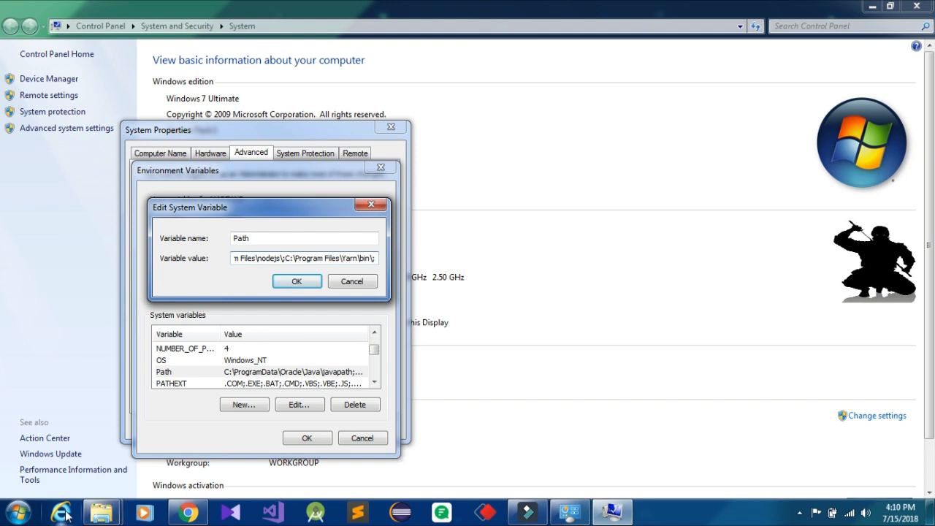
- Browse in Windows Explorer to the installed JDK's bin folder, C:\Program Files\Java\jdk1.8.0_161\bin
click(17, 513)
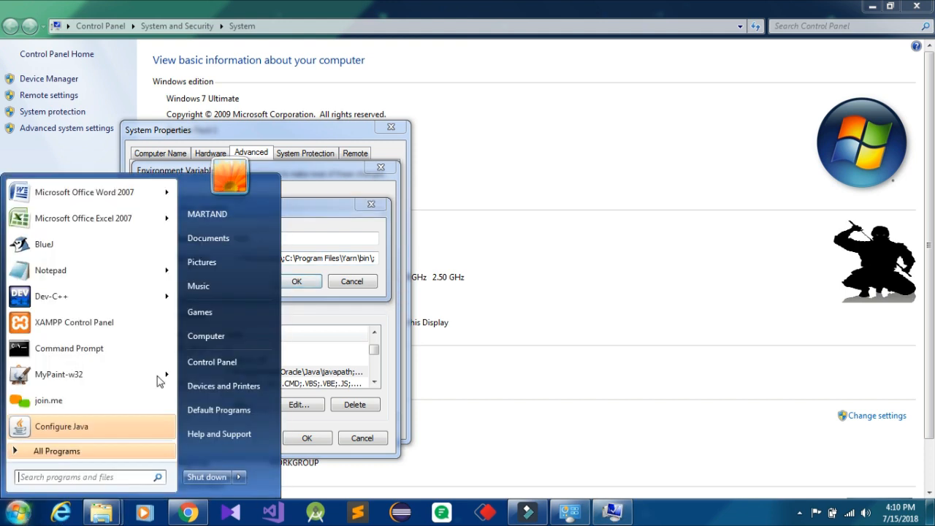
click(214, 336)
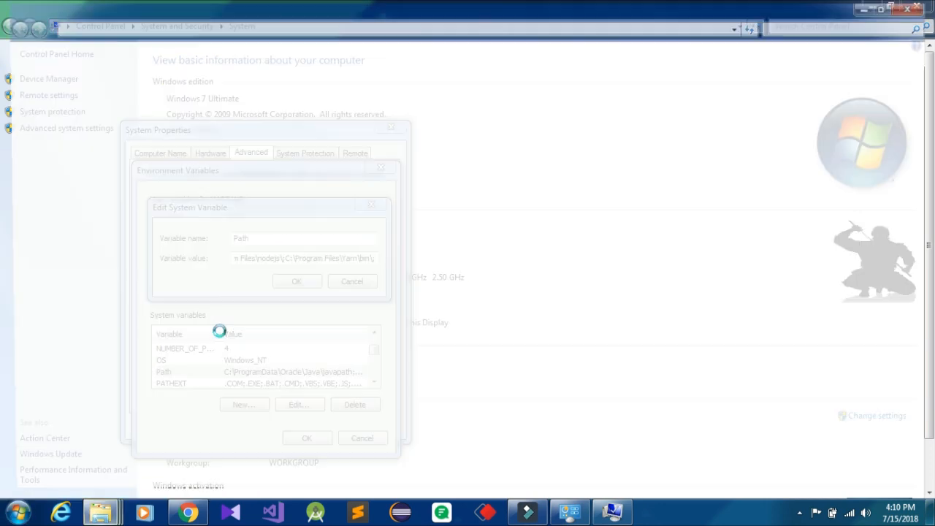
double_click(175, 97)
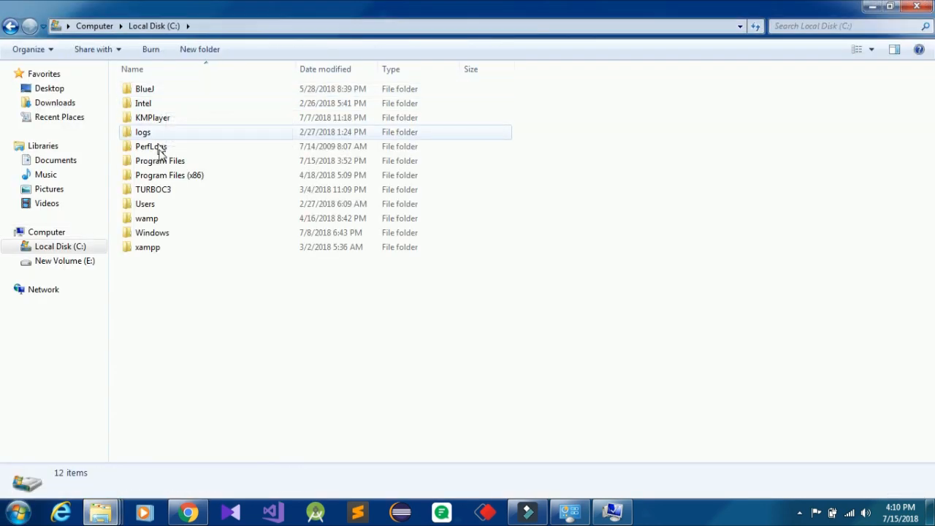
double_click(169, 182)
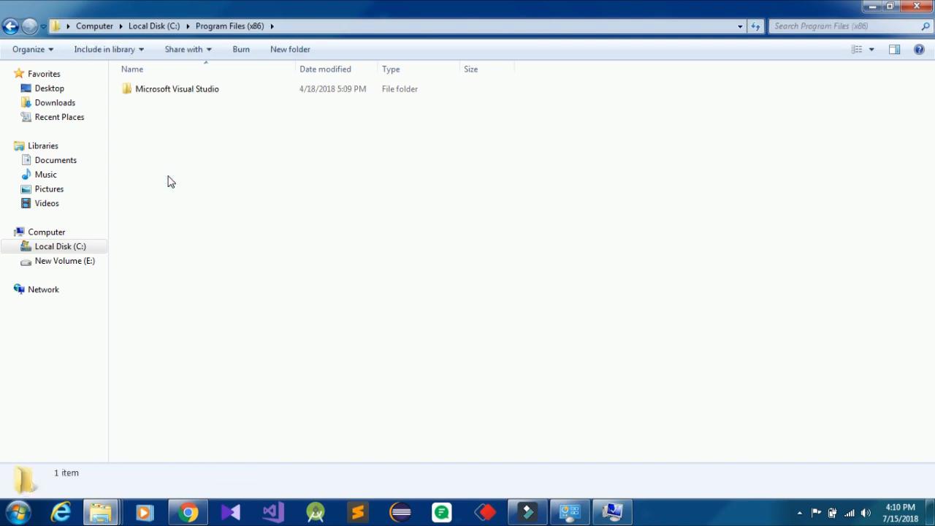
click(11, 26)
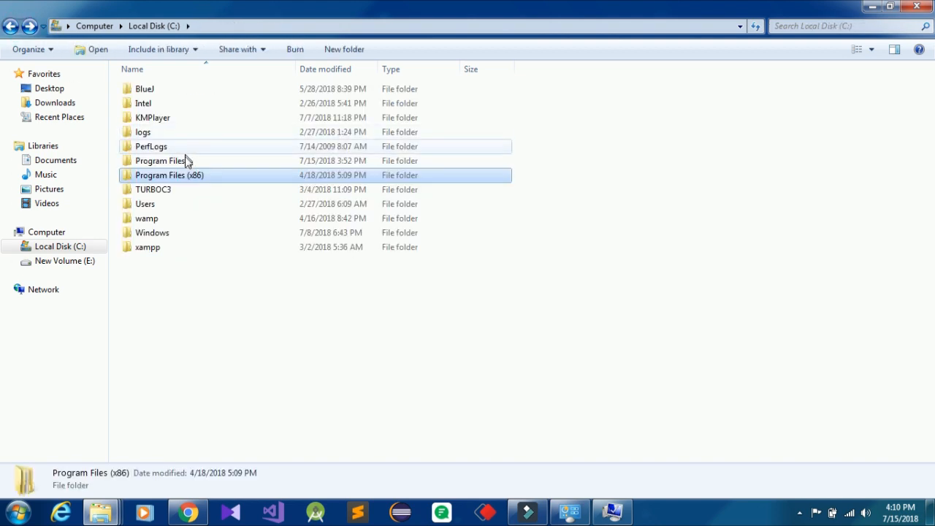
click(185, 161)
double_click(185, 161)
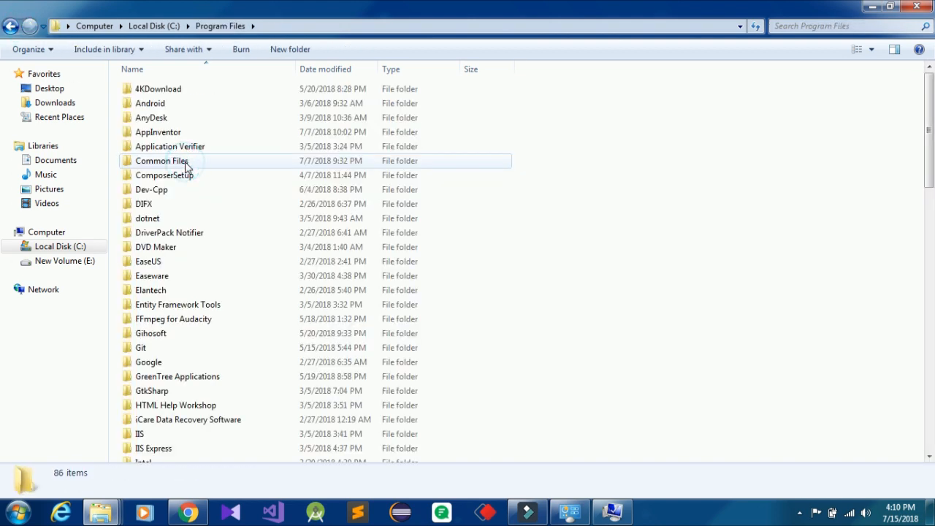
click(173, 265)
key(j)
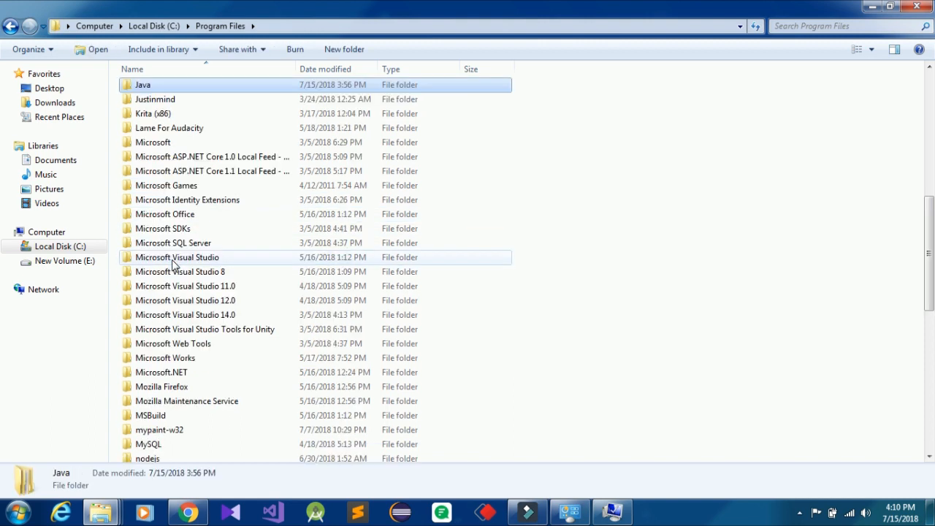
double_click(137, 87)
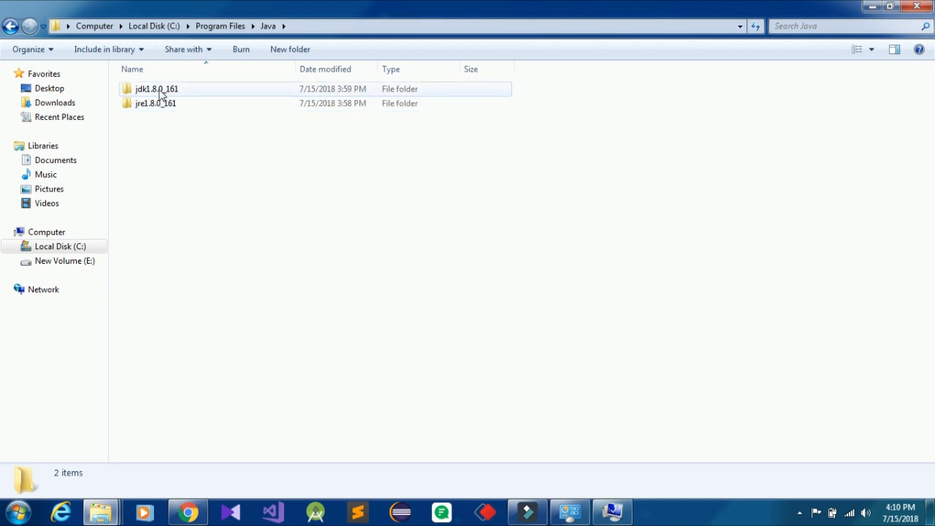
double_click(159, 91)
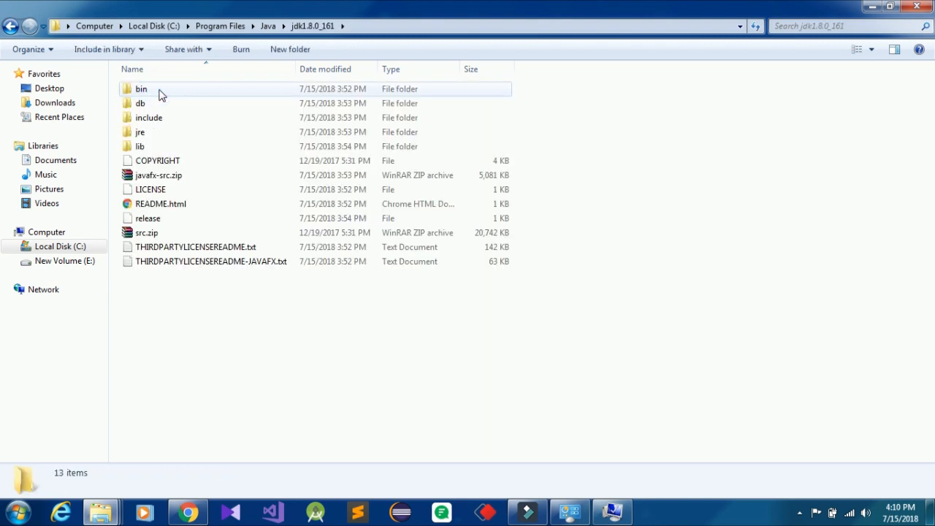
double_click(161, 93)
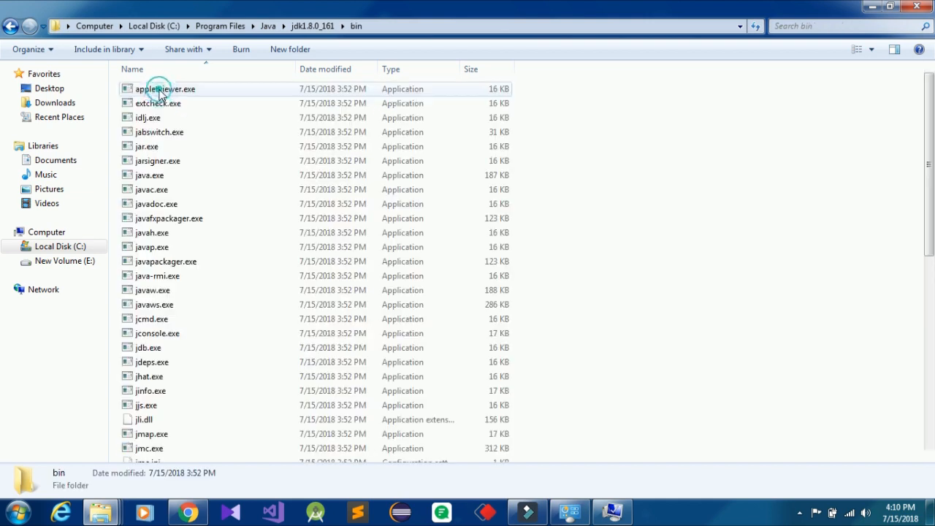
- Copy the folder path C:\Program Files\Java\jdk1.8.0_161\bin and append it to the system variable Path, accepting the edit
click(394, 26)
key(ctrl+c)
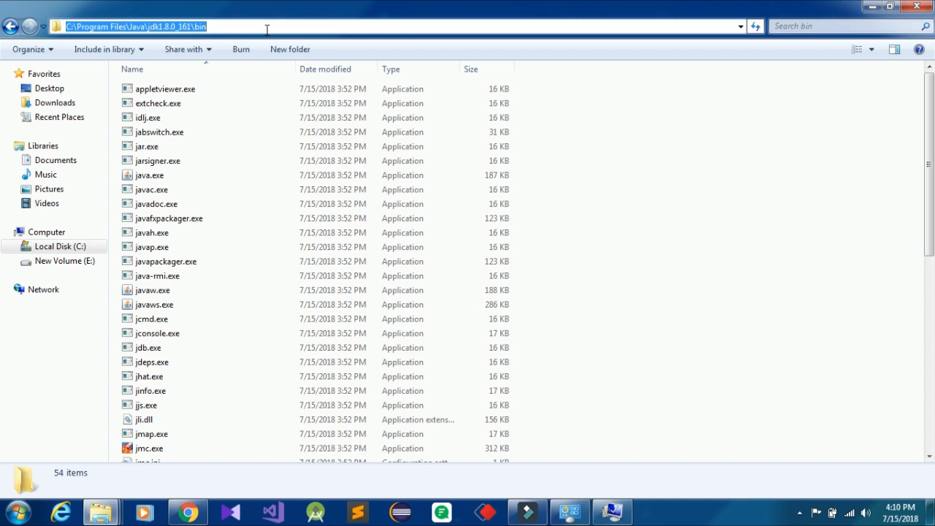
right_click(196, 31)
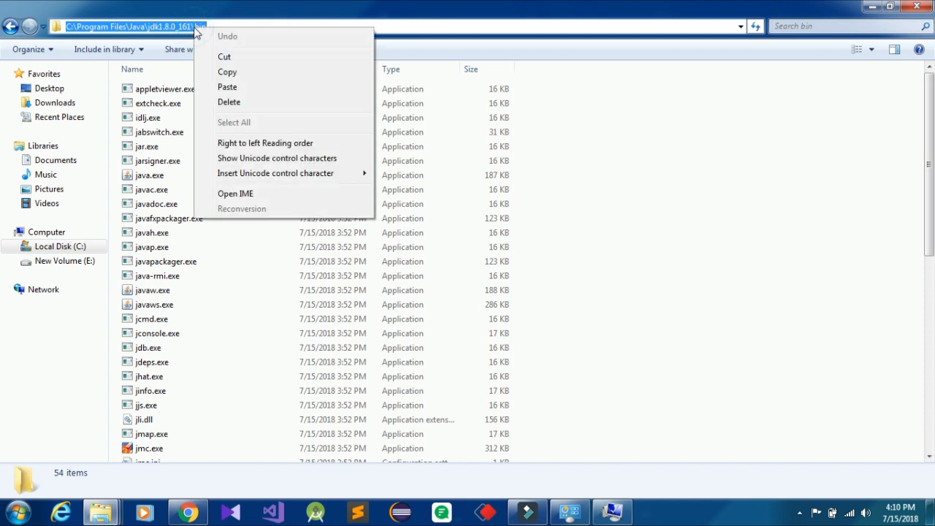
click(219, 71)
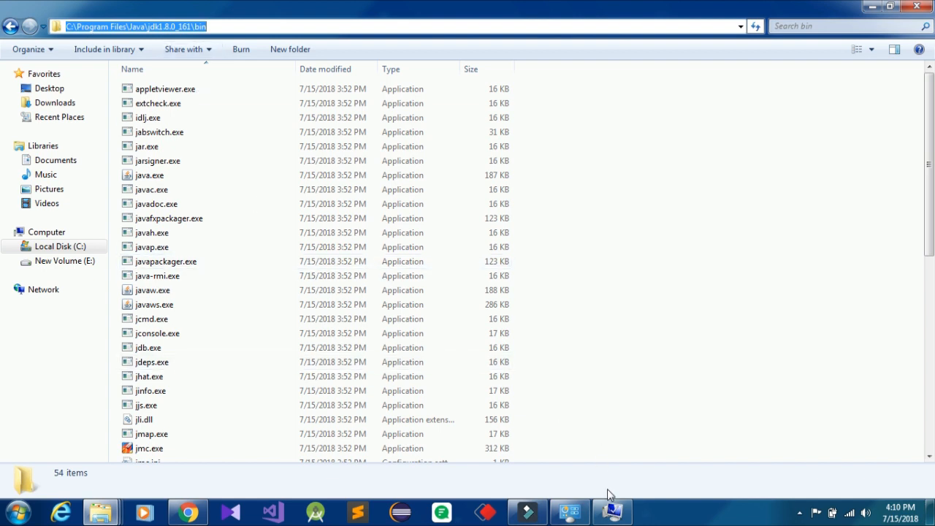
mouse_move(579, 519)
mouse_move(621, 517)
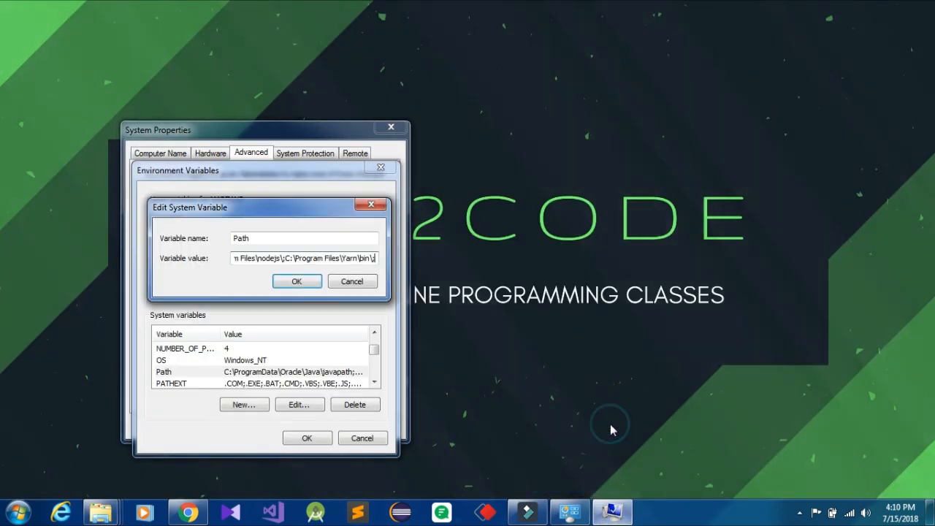
click(611, 427)
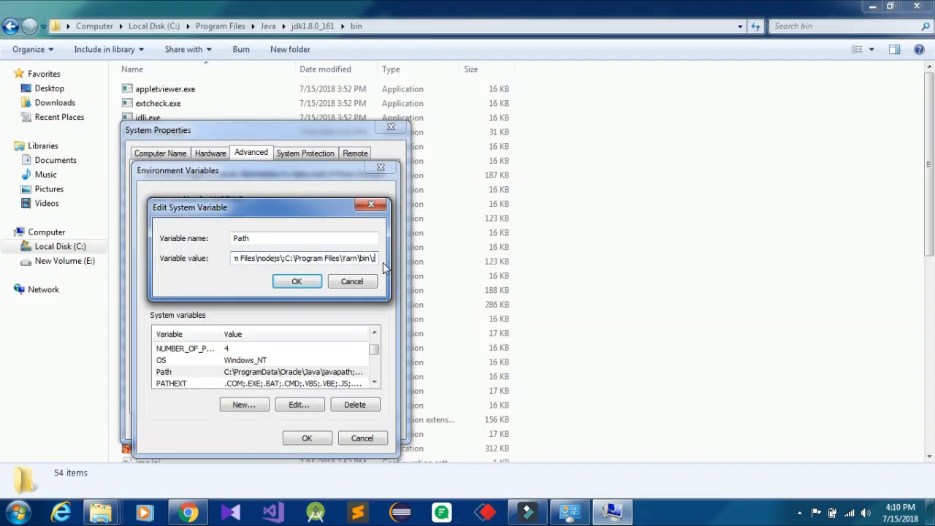
key(ctrl+v)
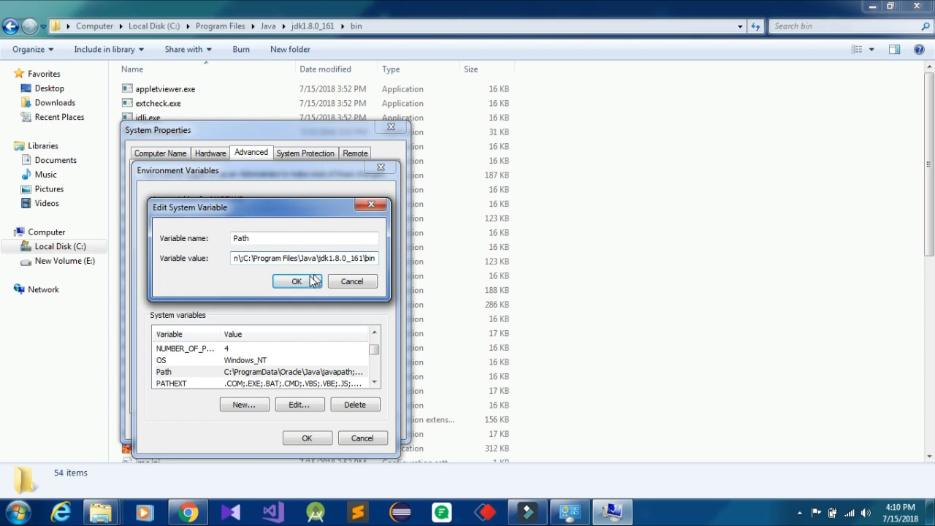
click(297, 284)
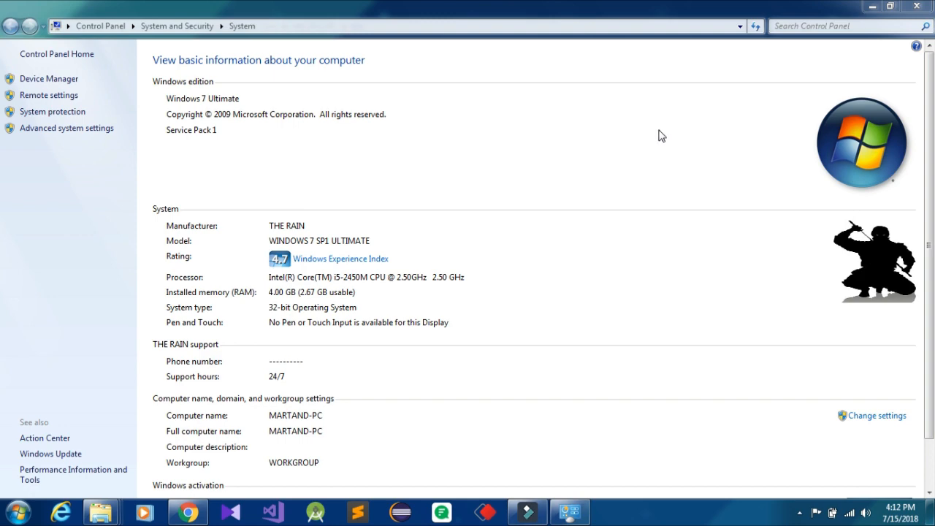
- Minimize the open windows and run java -version in a Command Prompt to check the Java installation
click(873, 6)
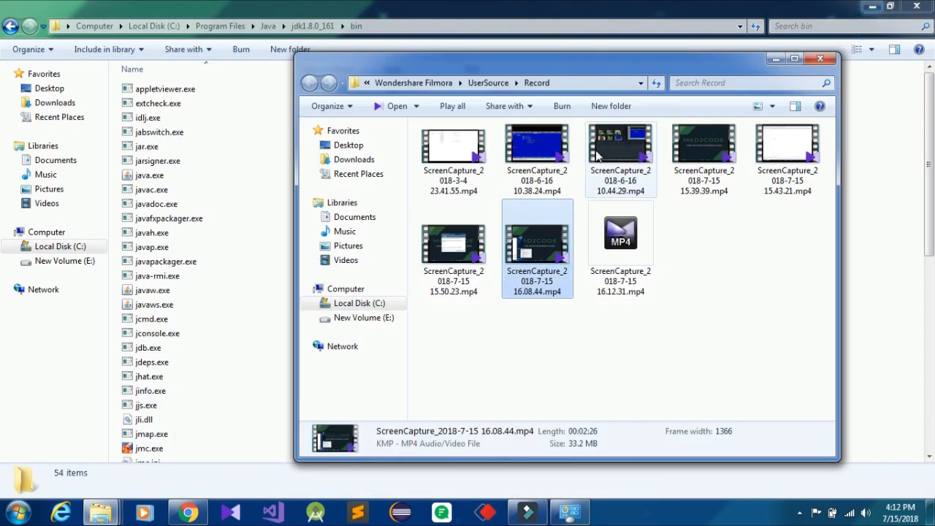
click(775, 58)
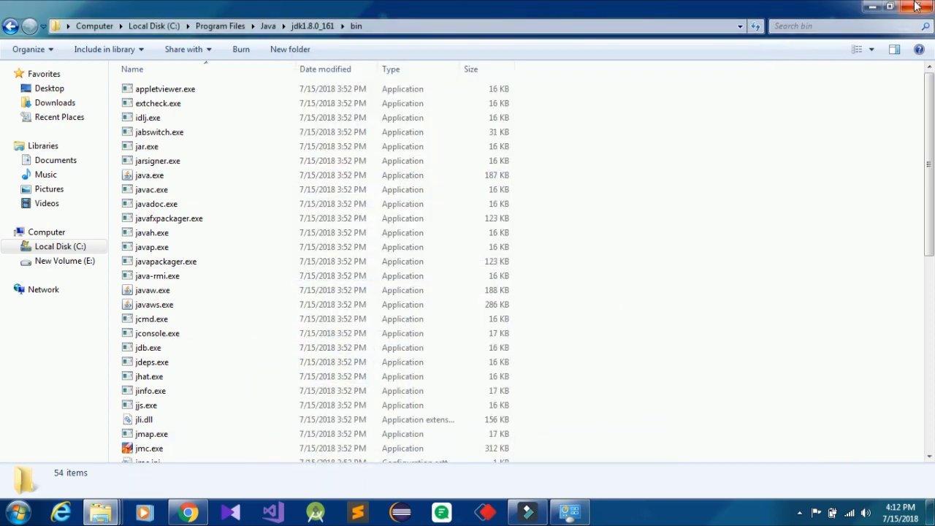
click(873, 6)
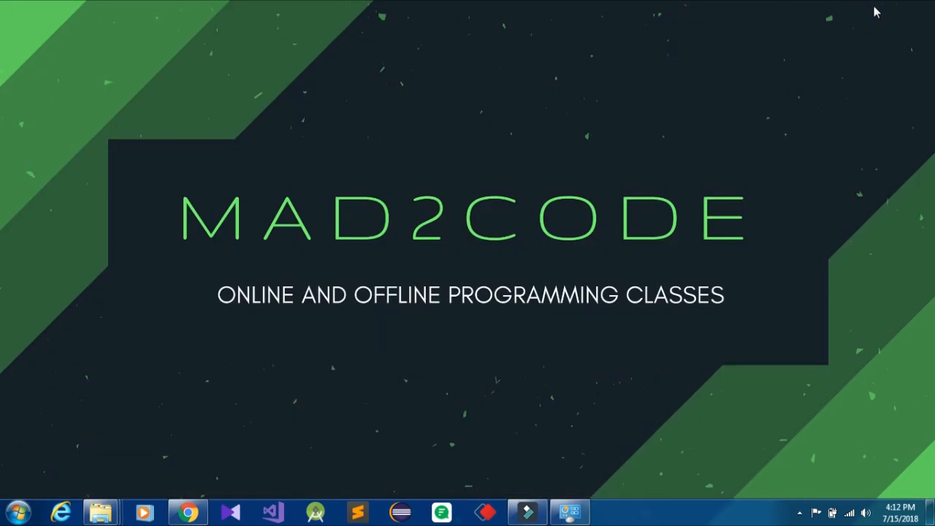
click(17, 512)
click(69, 352)
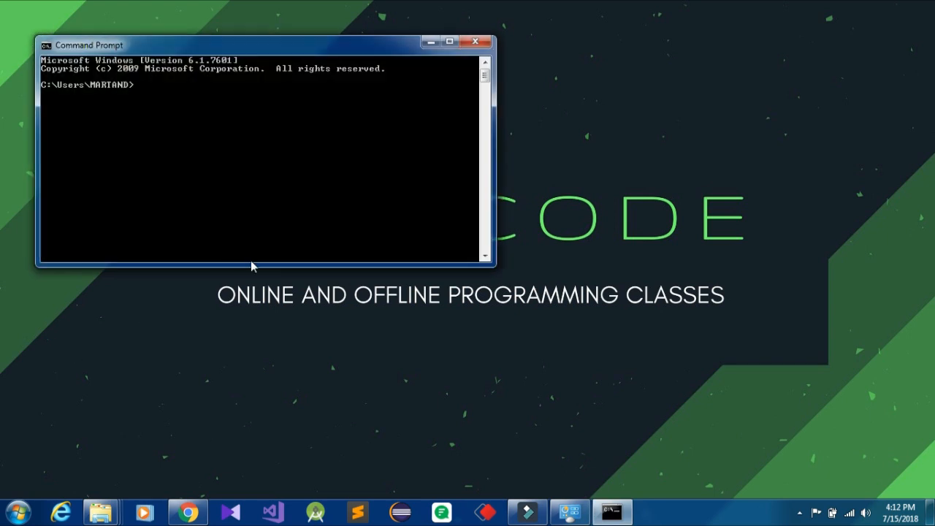
text(java -version)
key(Return)
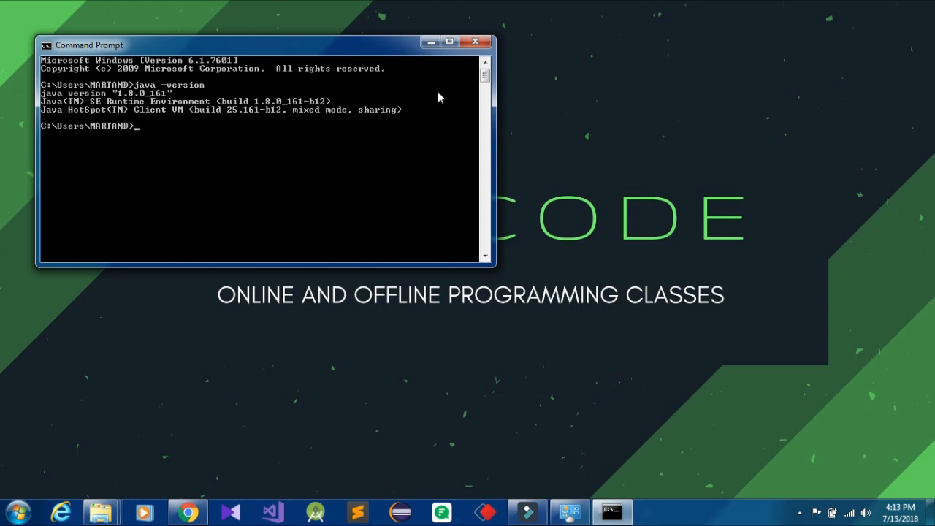
click(431, 44)
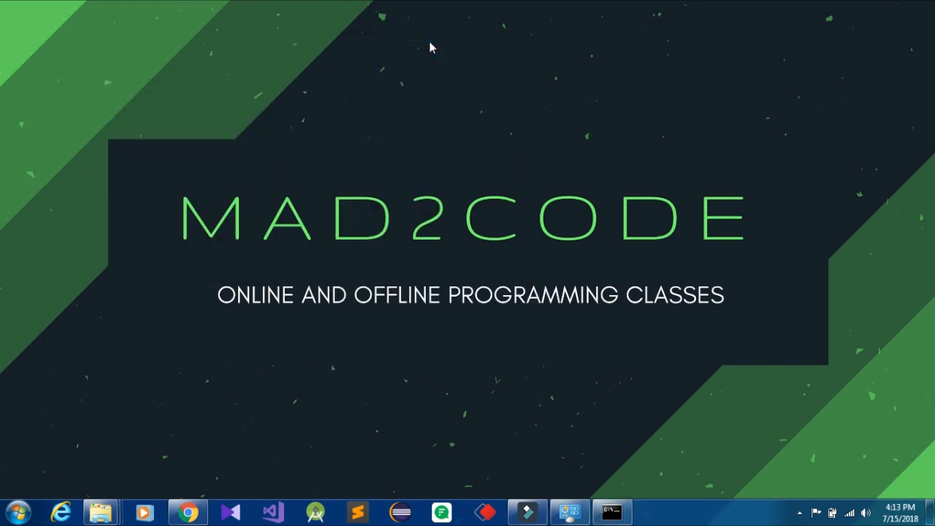
- Switch to Chrome and change the Google search to "bluej download for windows 7 32 bit"
mouse_move(189, 511)
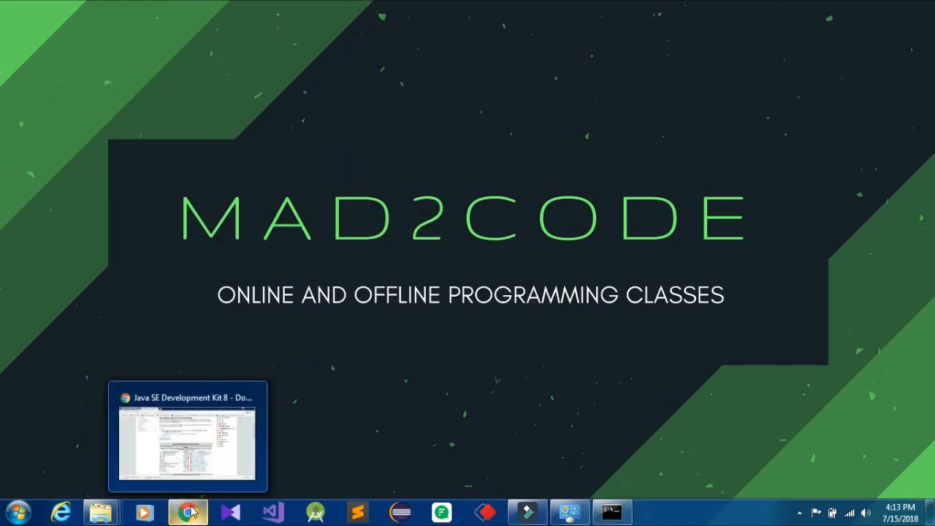
click(193, 446)
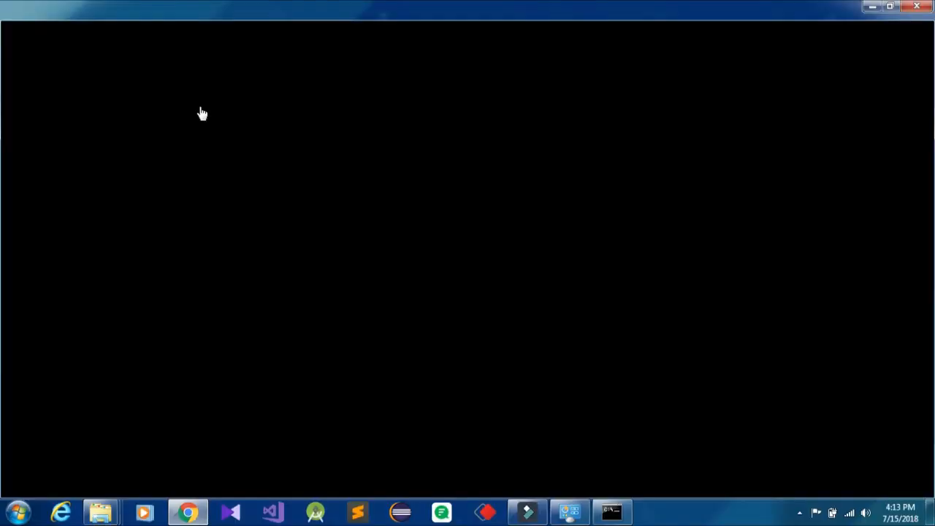
click(99, 7)
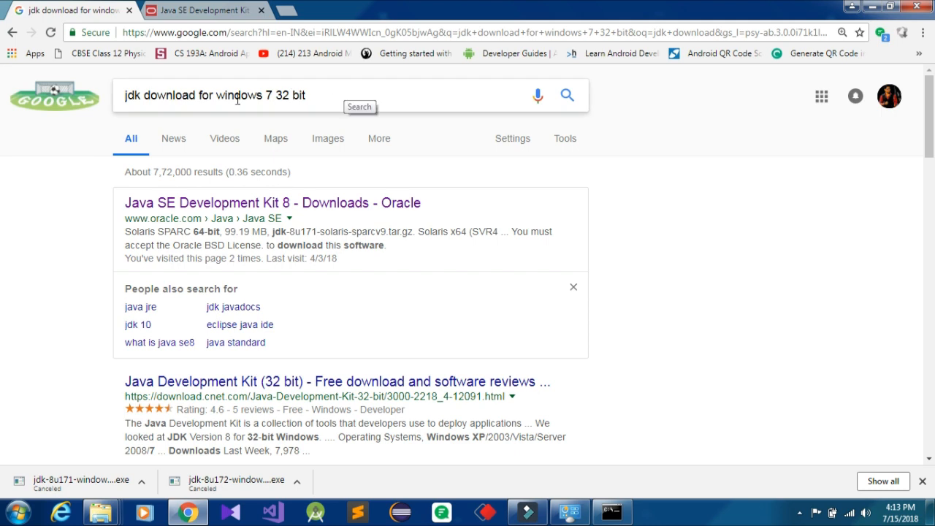
click(128, 100)
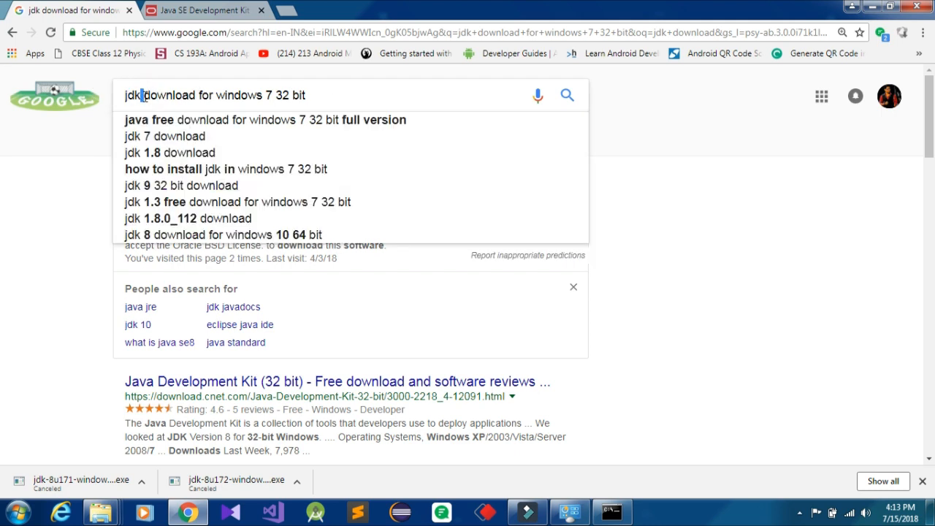
drag(141, 100, 122, 100)
text(blue)
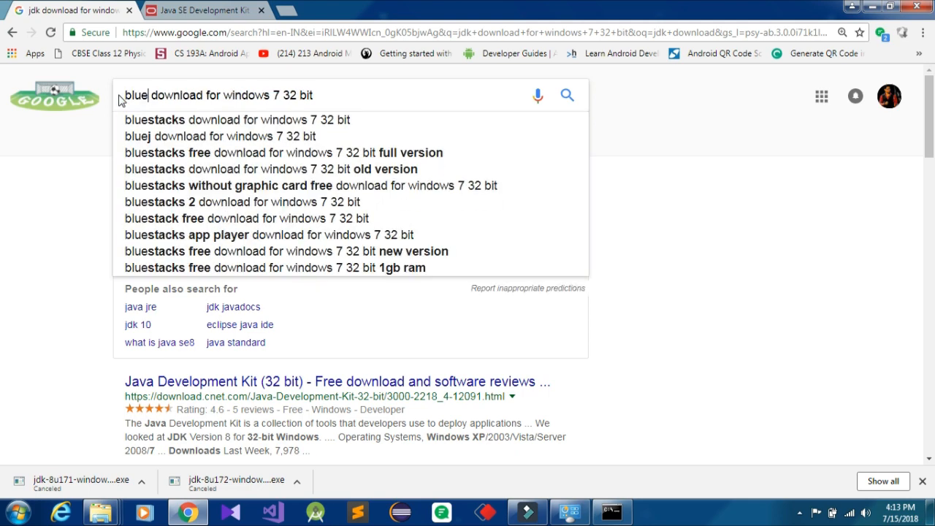
text(j)
key(Return)
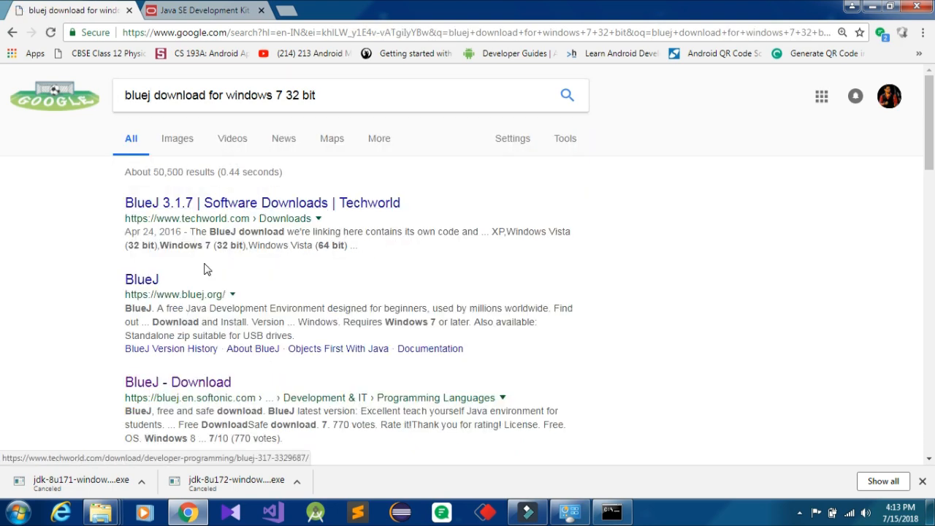
- Open the official BlueJ website, bluej.org, from the search results and find its Download and Install section
click(152, 280)
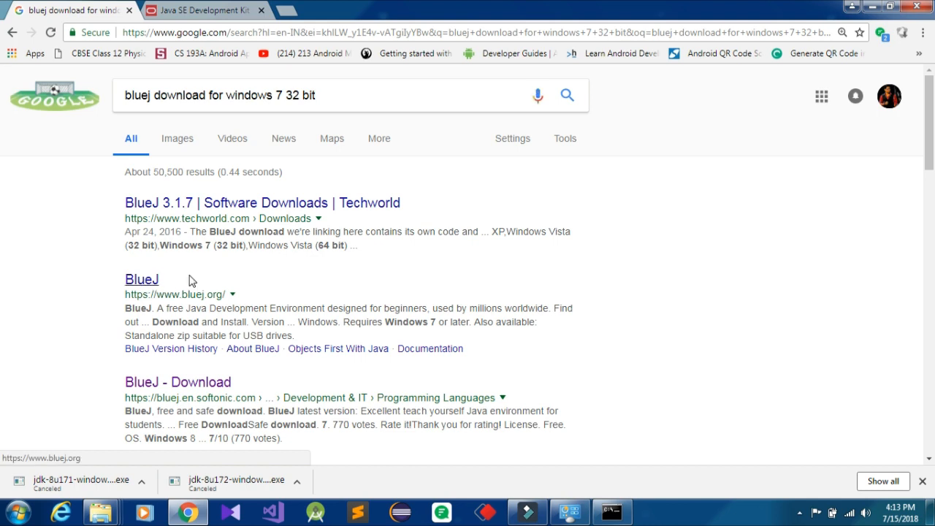
click(140, 281)
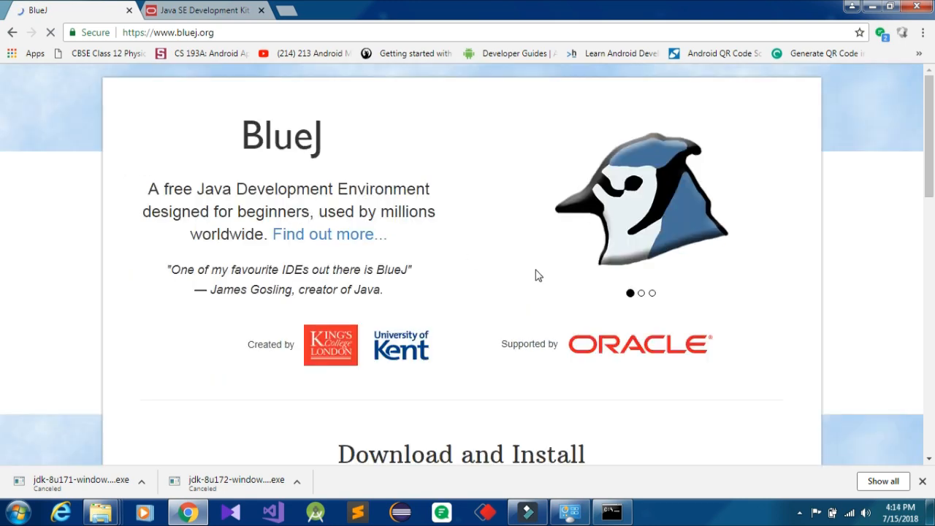
scroll(536, 272, down, 3)
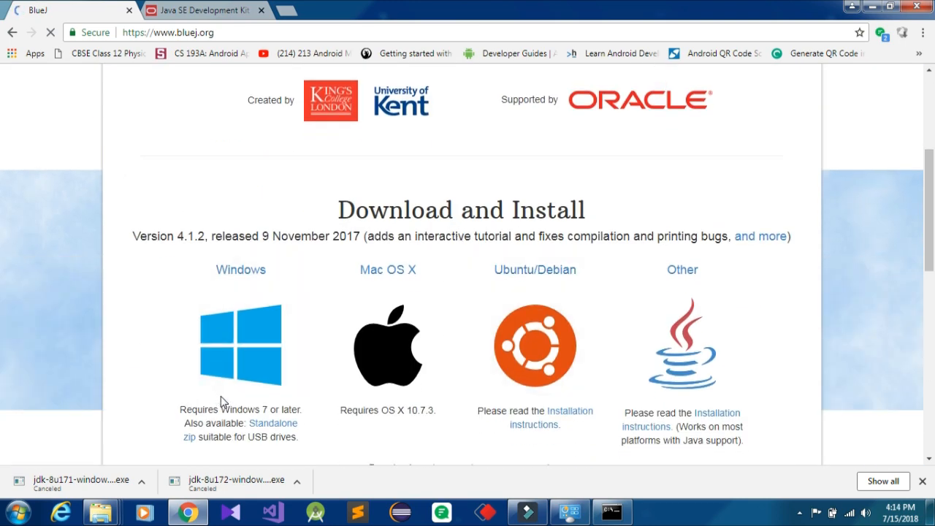
scroll(222, 399, down, 1)
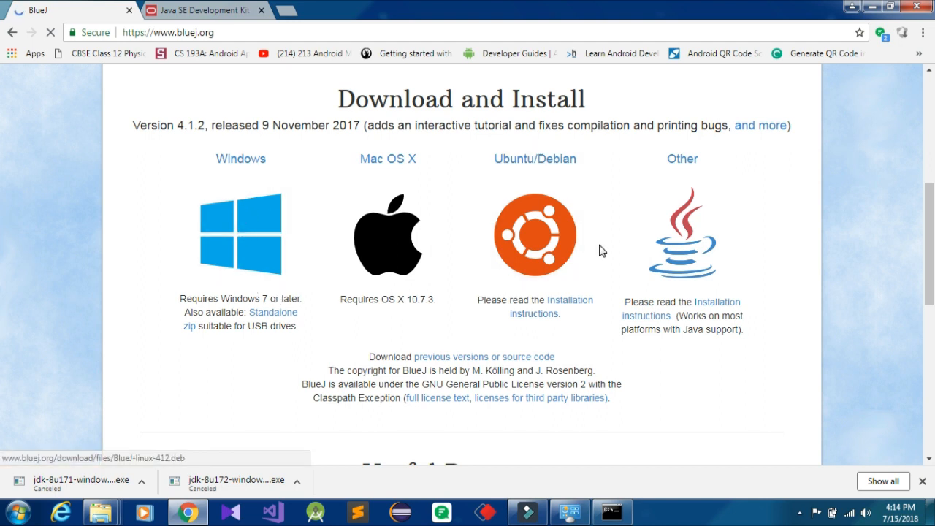
- Start downloading the Windows installer BlueJ-windows-412.msi and cancel the download
click(237, 235)
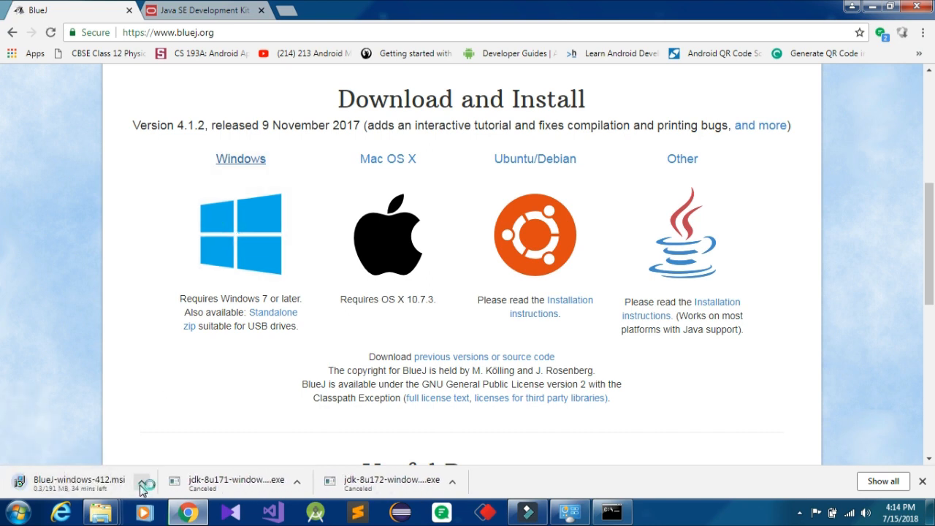
click(141, 484)
click(157, 460)
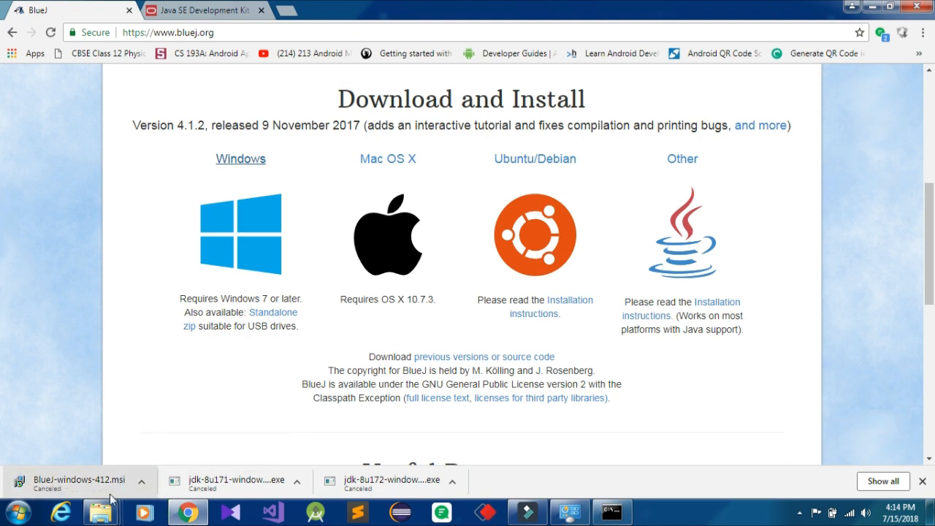
- Switch to Windows Explorer and run bluejsetup-304.exe from E:\All_important_softwares\softwares\bluej, allowing the unverified publisher
click(102, 519)
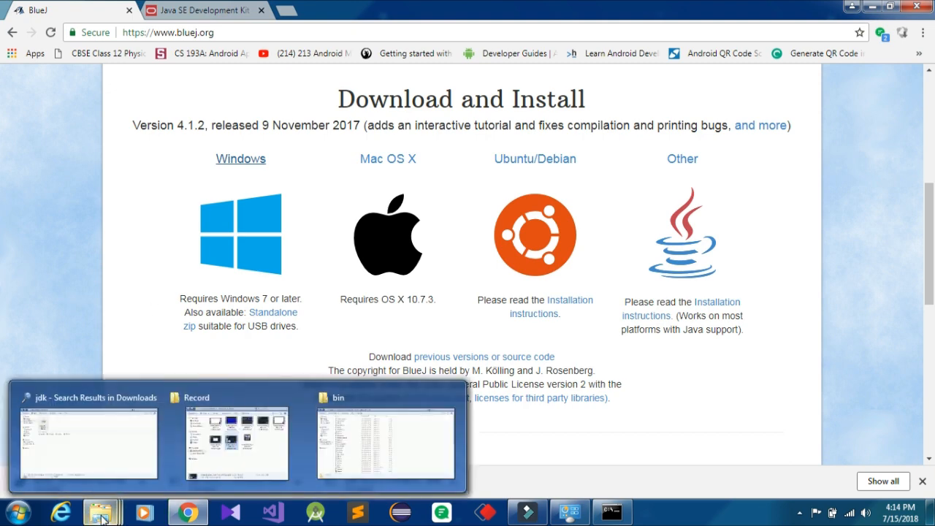
mouse_move(125, 444)
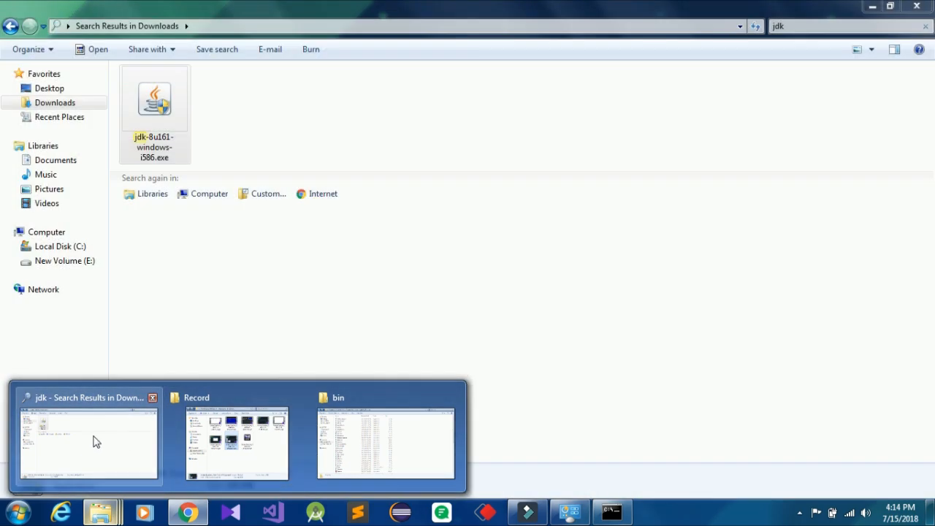
click(94, 437)
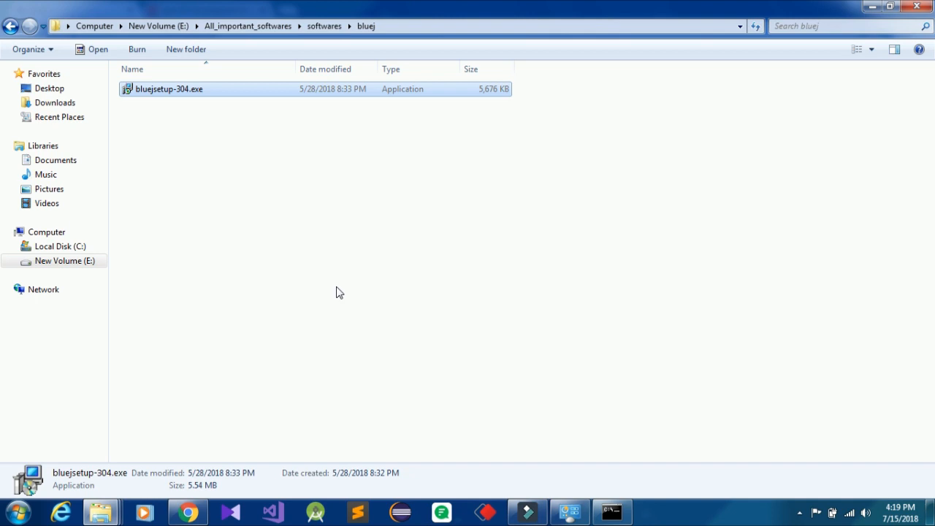
double_click(145, 94)
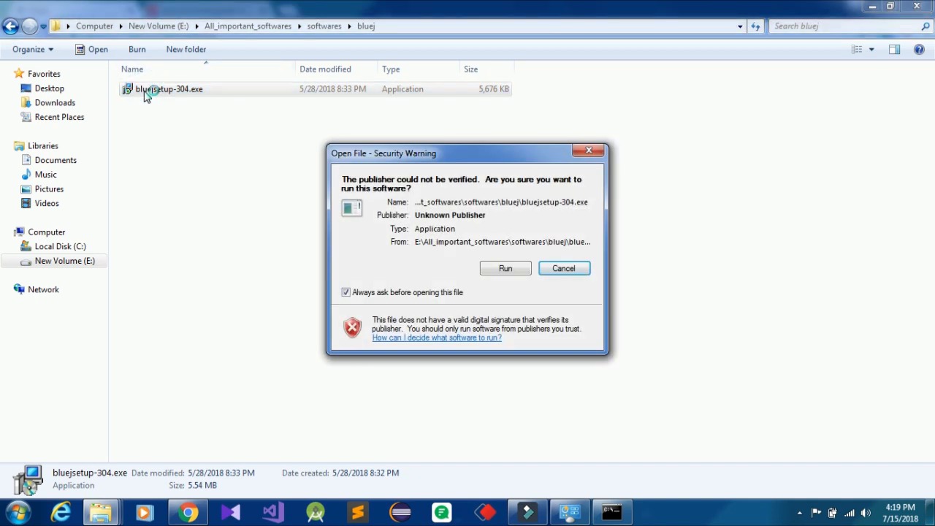
click(506, 269)
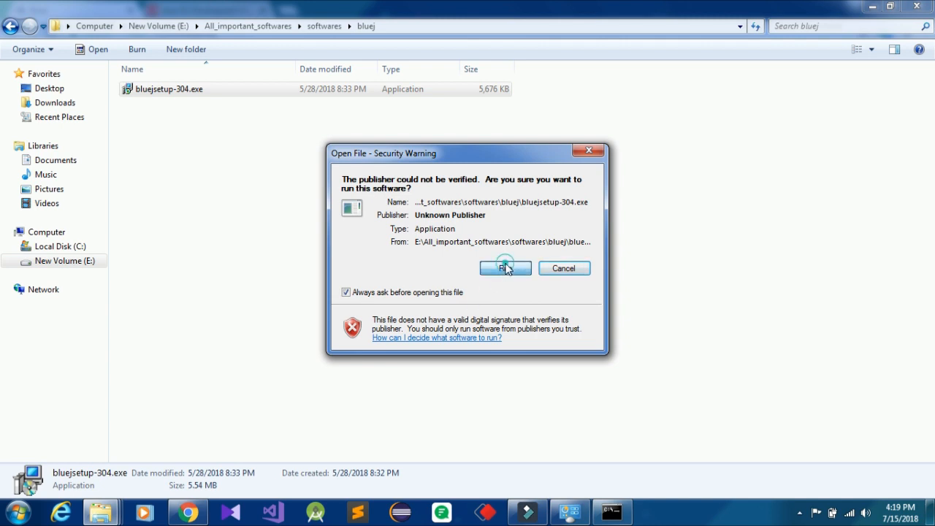